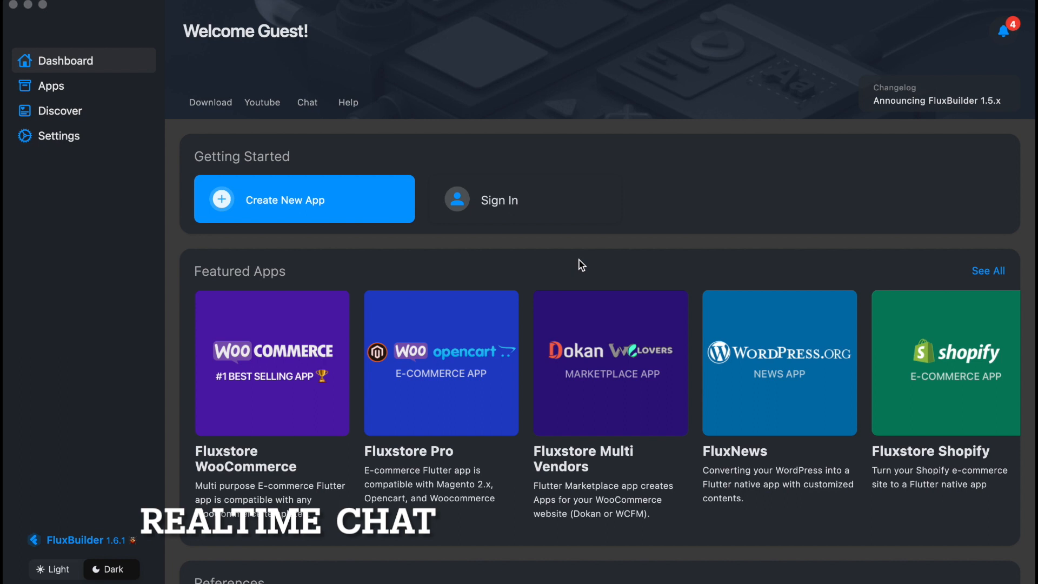
Open the Sign In form from the Getting Started section of the Dashboard.
left_click(492, 200)
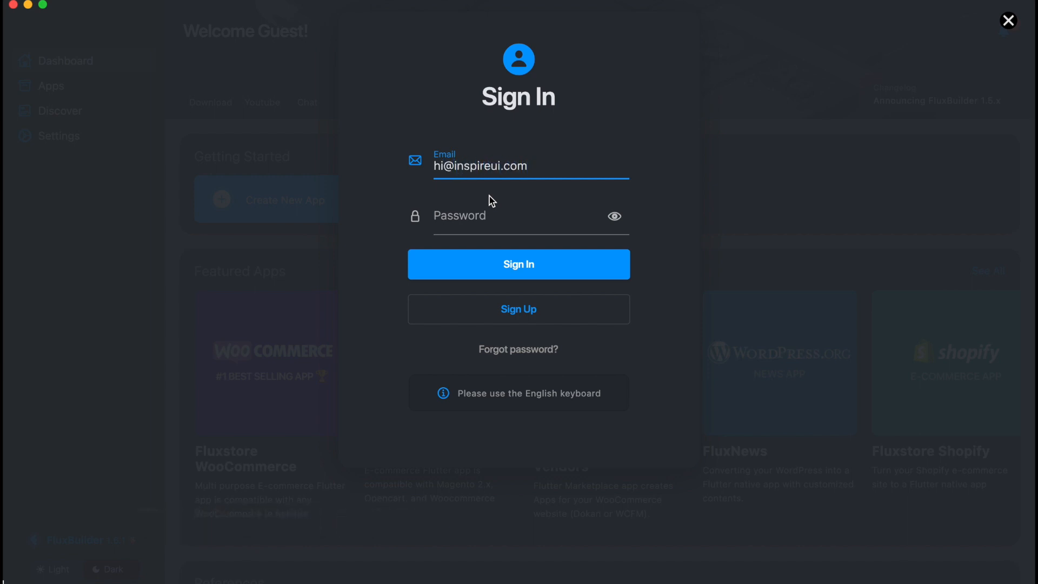
Sign in with the account e-mail and password, then open the FluxStore WooCommerce app.
left_click(470, 220)
key("super+v")
left_click(513, 262)
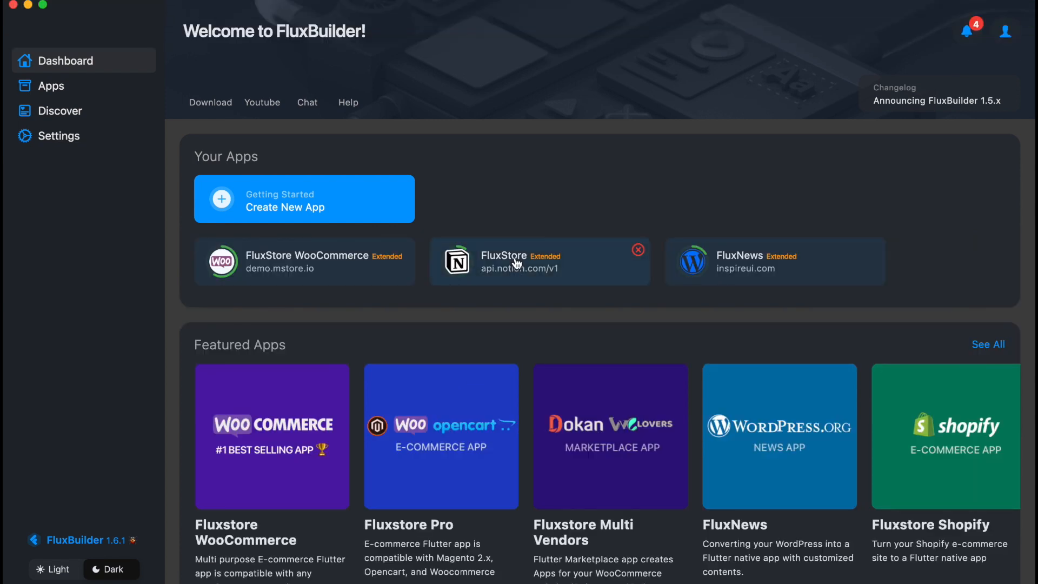
left_click(349, 266)
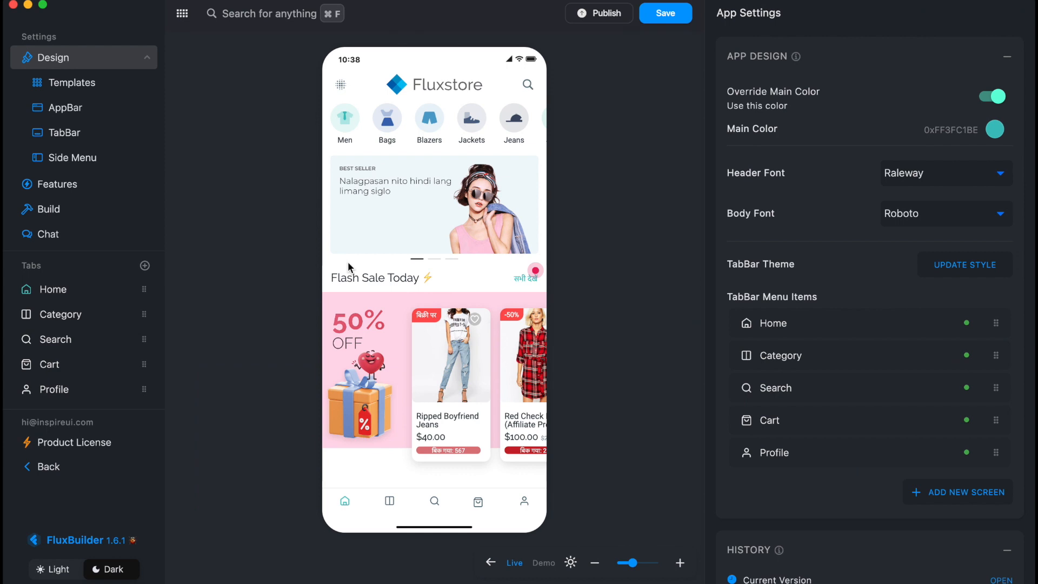
Go from the Chat page to the Smart Chat settings.
left_click(61, 237)
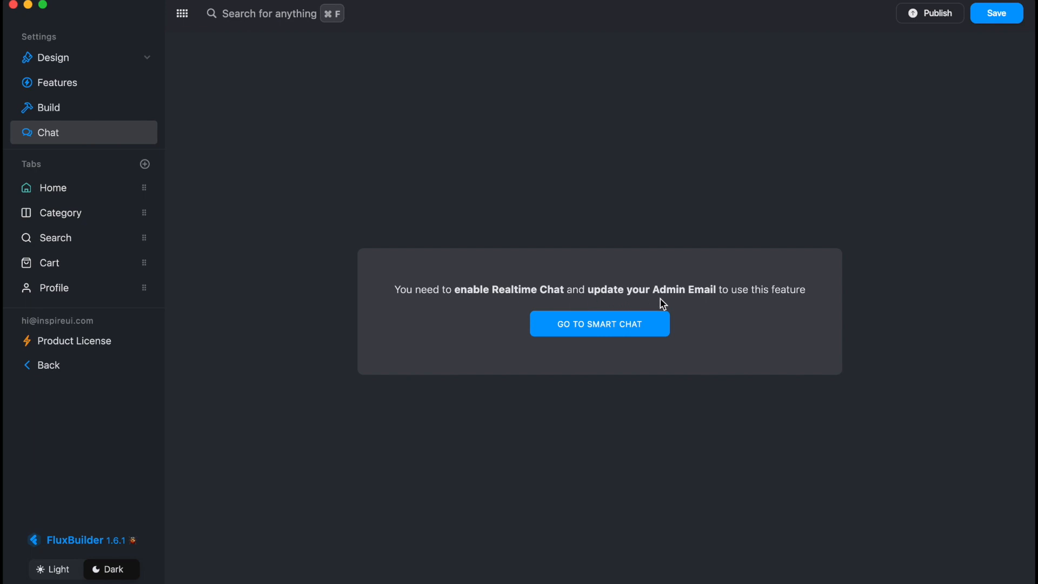
left_click(612, 325)
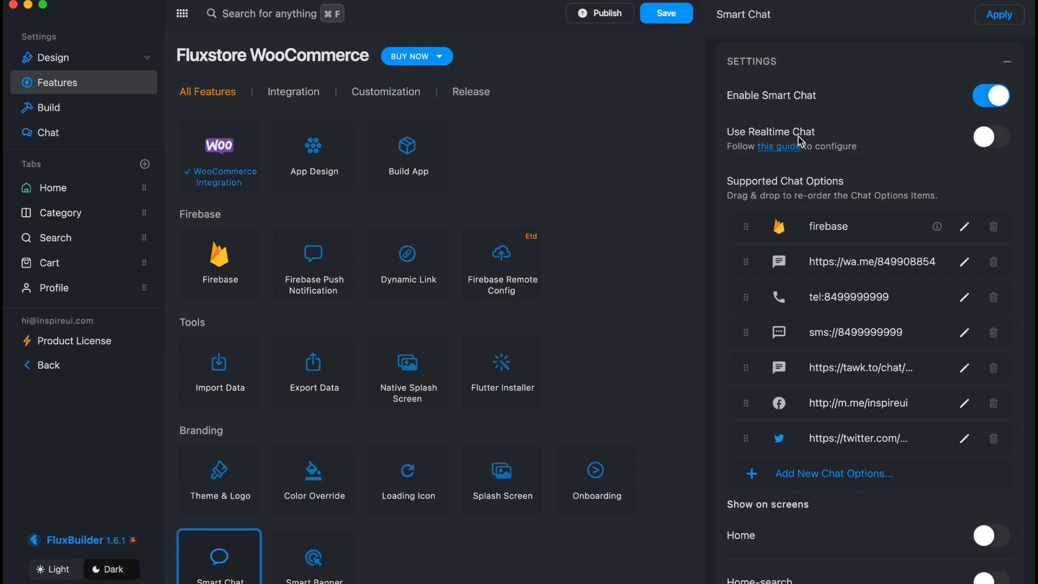
Turn on Use Realtime Chat, replace the Admin Email with the team address, and apply.
left_click(1008, 140)
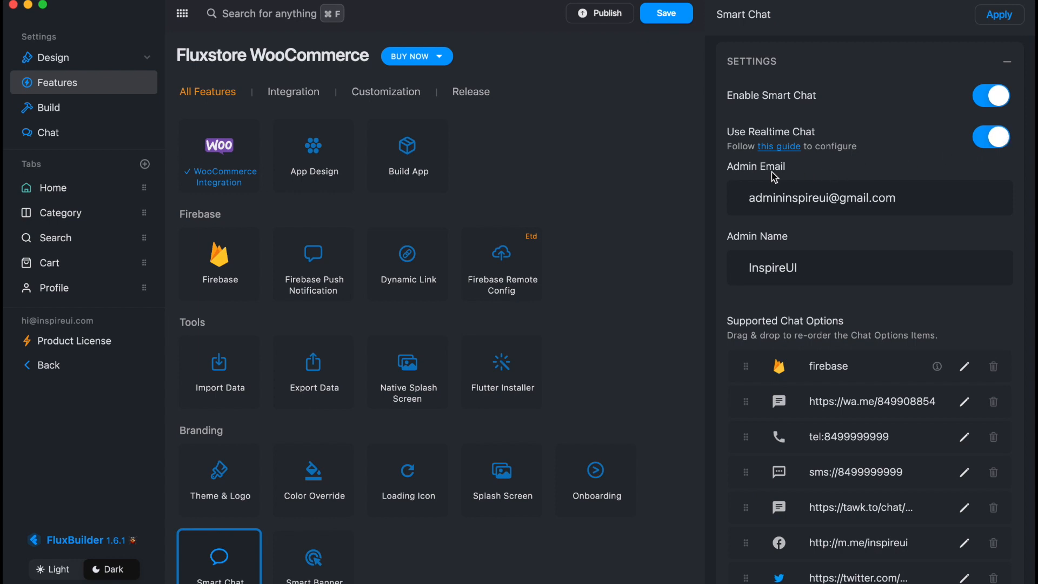
left_click_drag(912, 207, 725, 211)
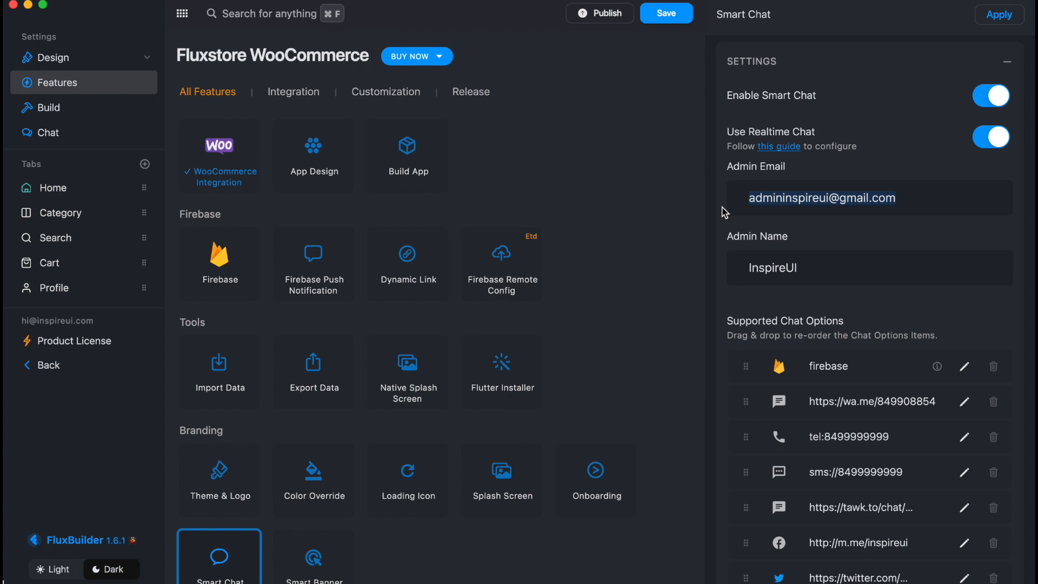
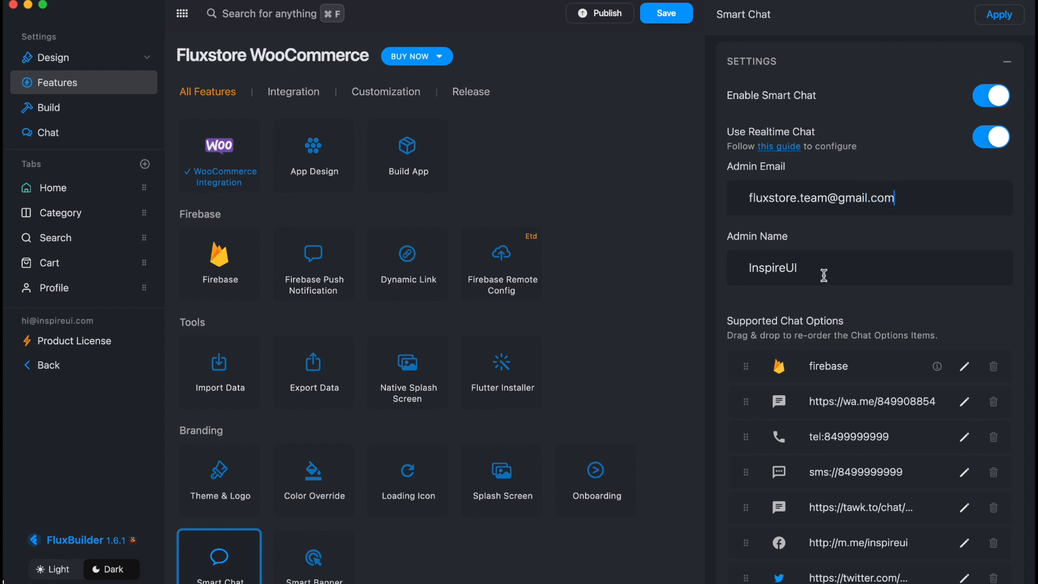
left_click(1022, 21)
mouse_move(942, 372)
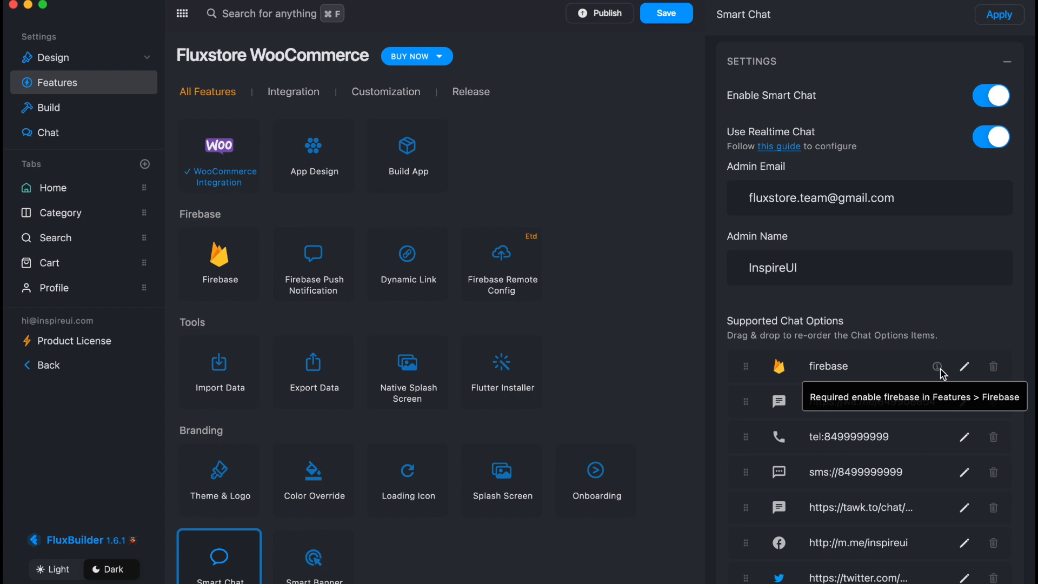
Enable Firebase for the app and apply the change.
left_click(226, 270)
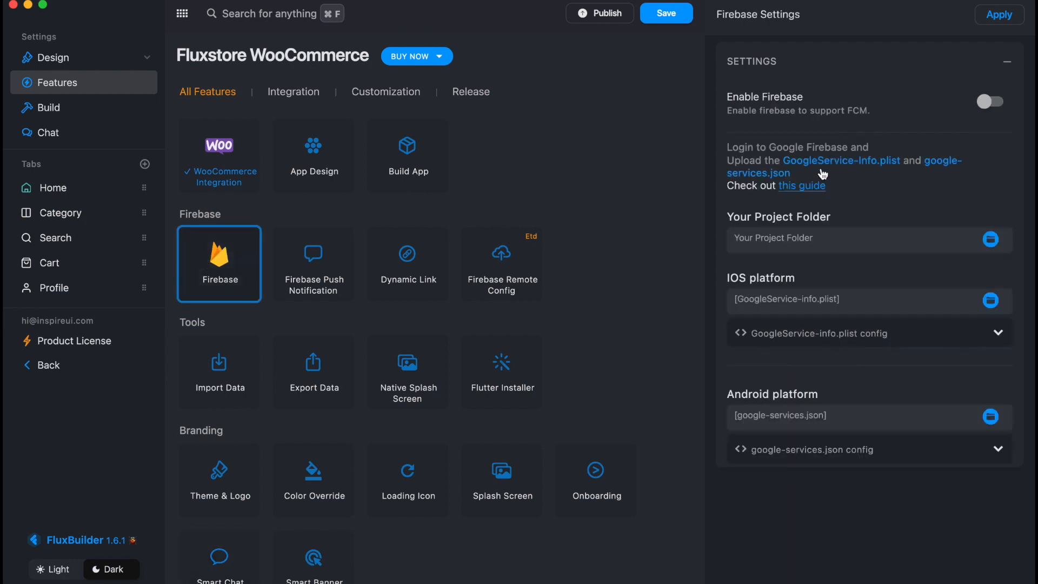
left_click(992, 103)
left_click(998, 26)
On the Chat page, load GoogleService-Info.plist from the Downloads folder.
left_click(63, 136)
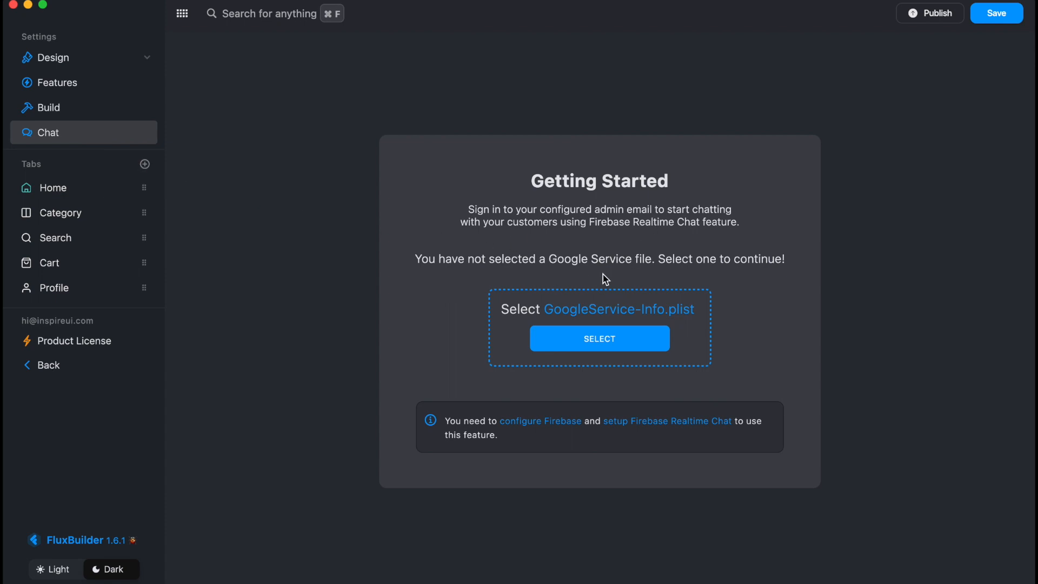
left_click(596, 343)
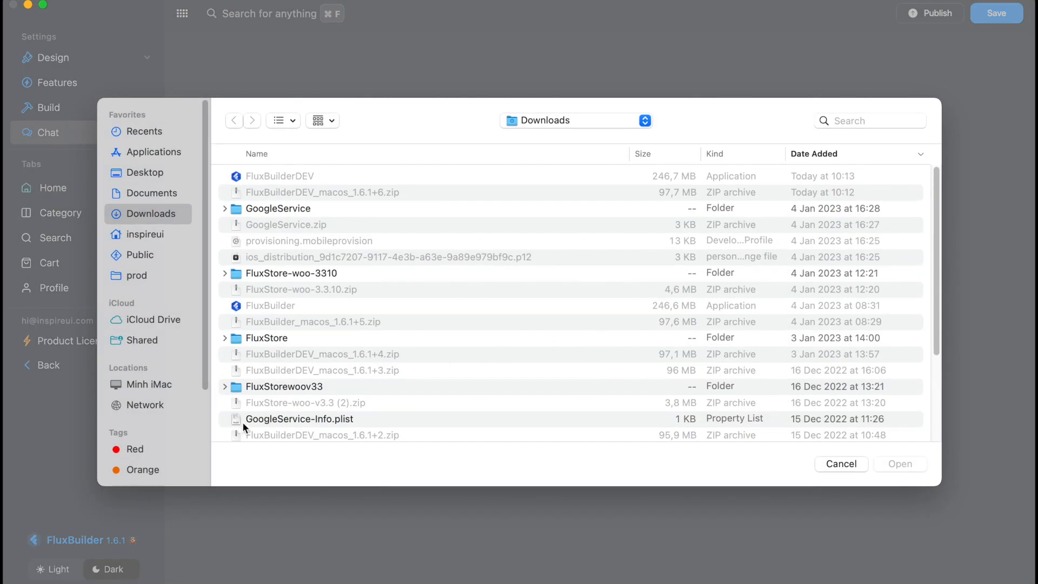
double_click(260, 420)
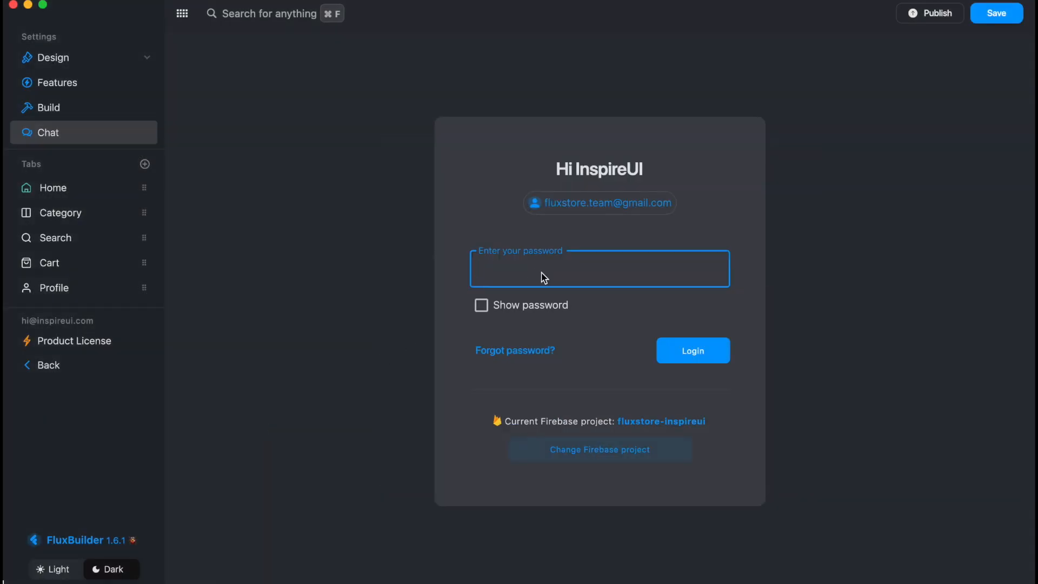
Log in to chat as admin with the admin password for fluxstore-inspireui.
key("super+v")
left_click(676, 361)
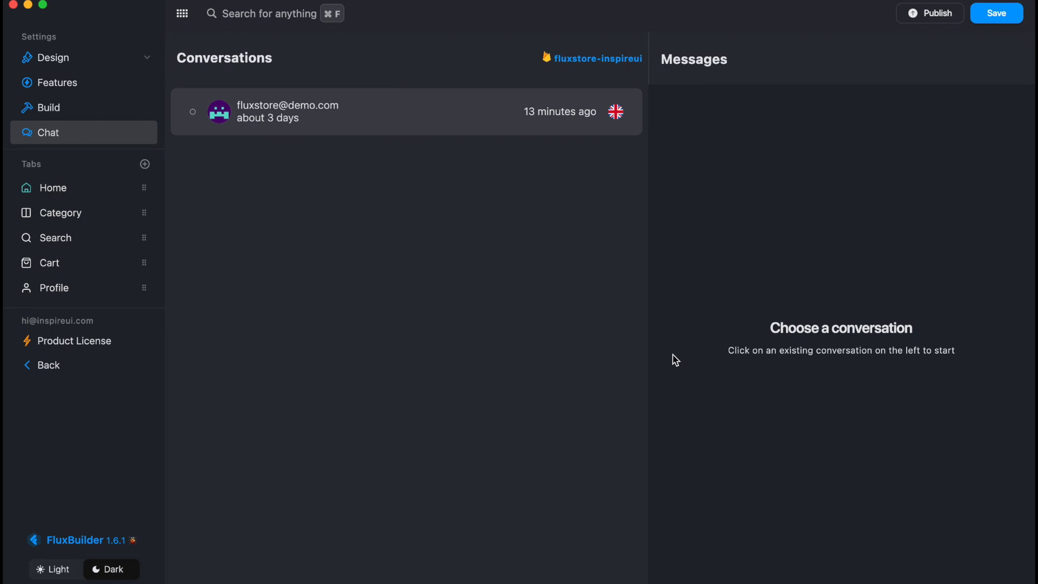
Send the reply 'hi' in the demo customer's conversation, then open its ⋮ options menu.
left_click(391, 119)
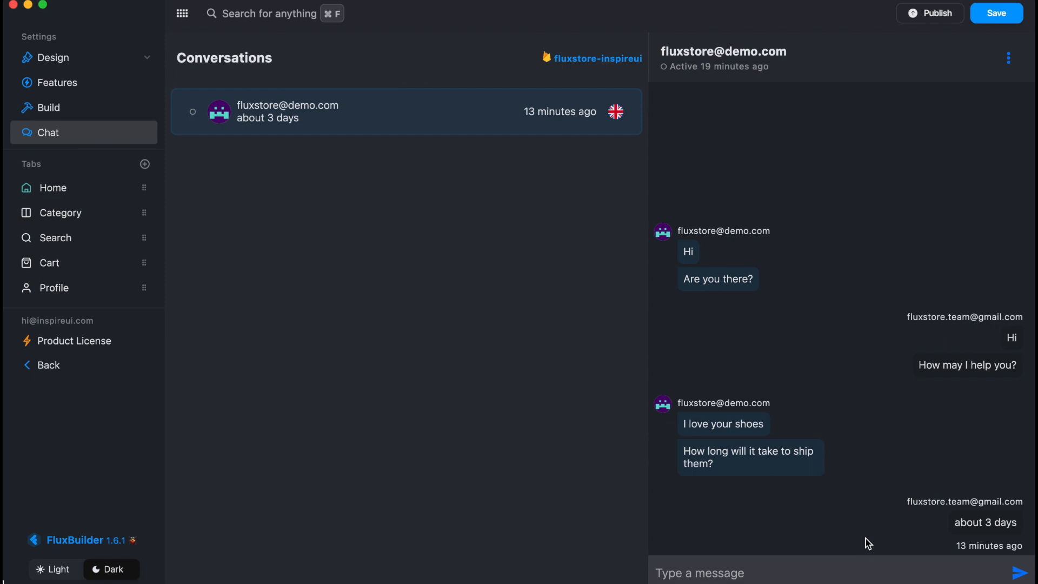
type("hi")
left_click(1018, 573)
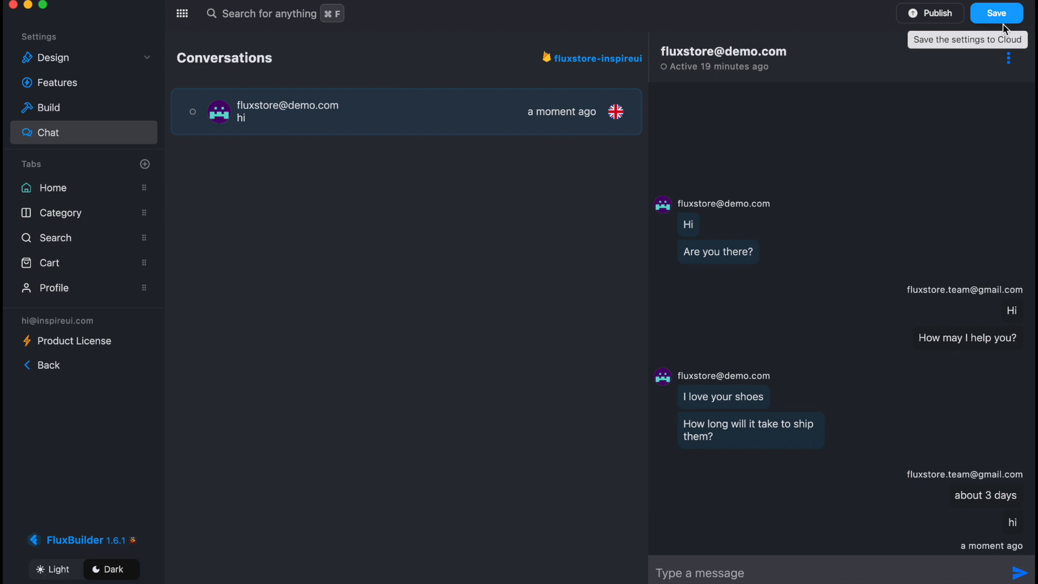
left_click(1009, 58)
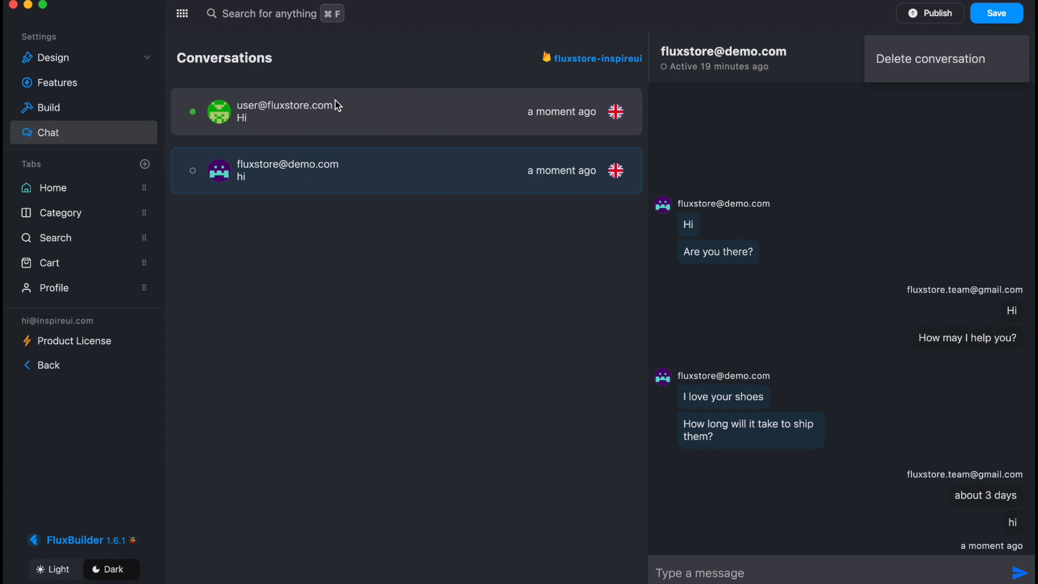
Start chatting with the new customer and send 'Hi' and 'How may I help?'.
left_click(273, 124)
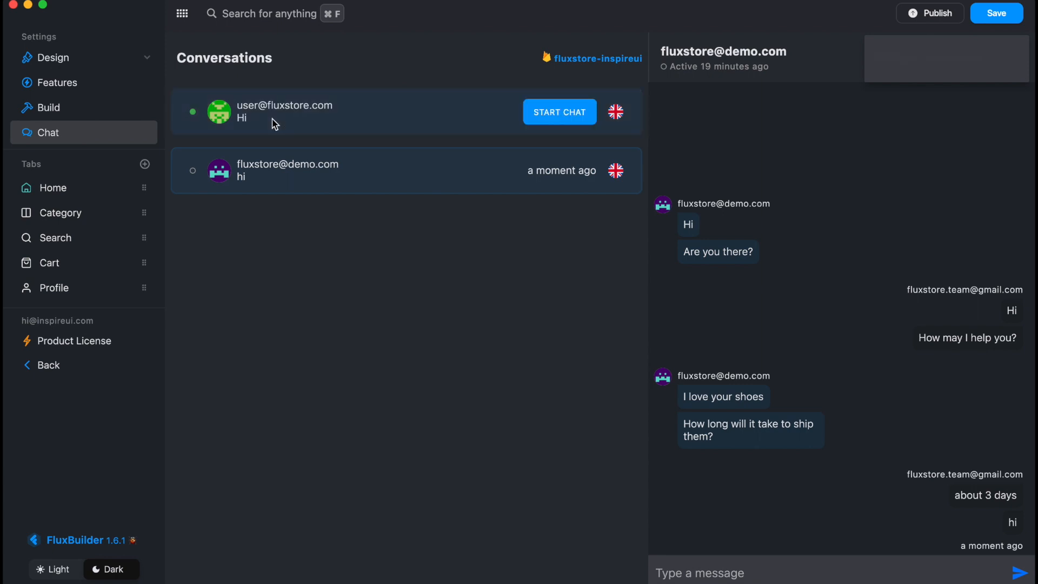
left_click(560, 123)
left_click(784, 572)
type("Hi")
key("Return")
type("How ma")
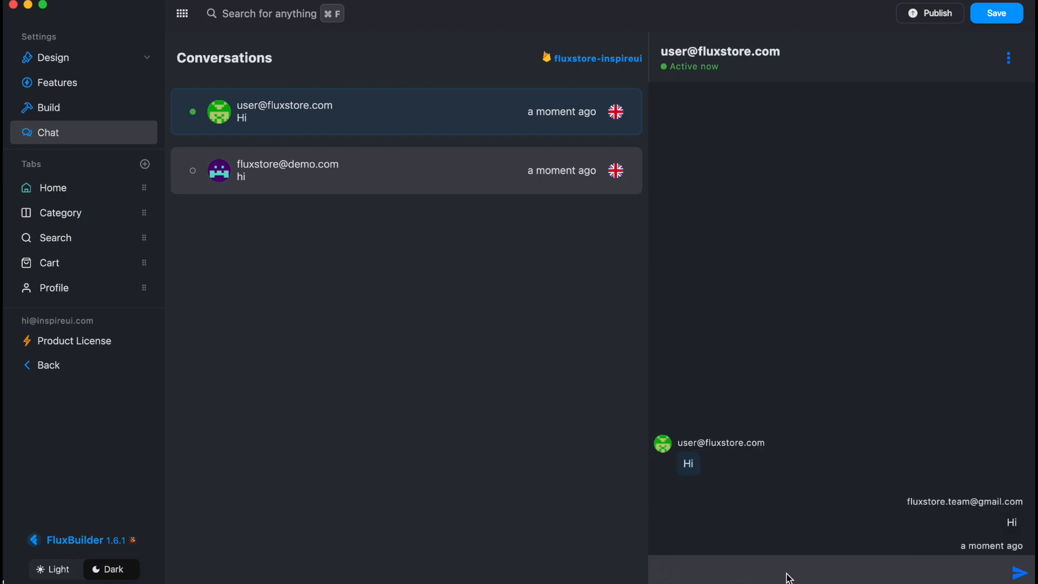
type("y I help?")
key("Return")
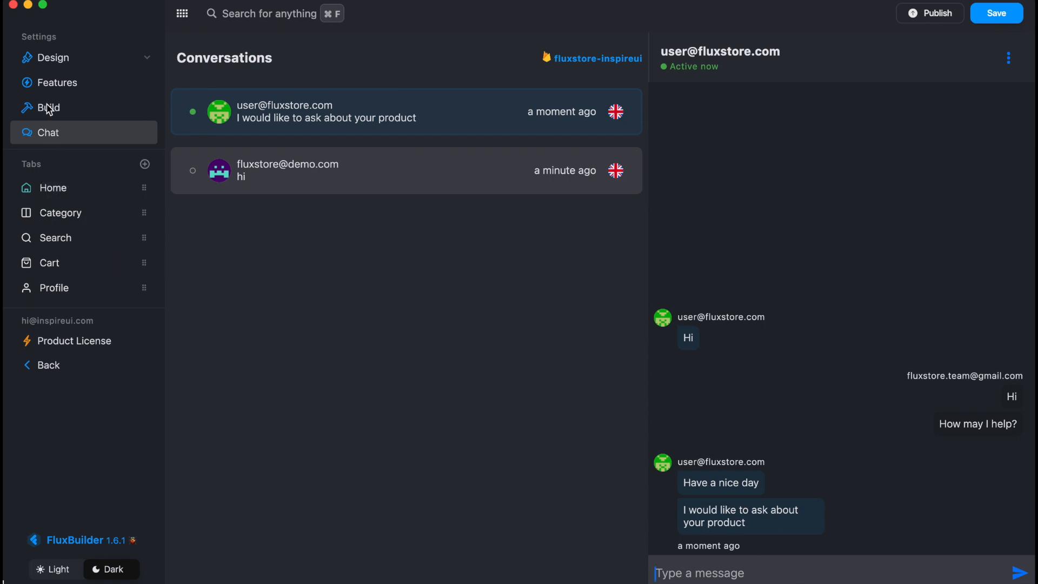
Return to the Chat page by way of the Features overview.
left_click(54, 89)
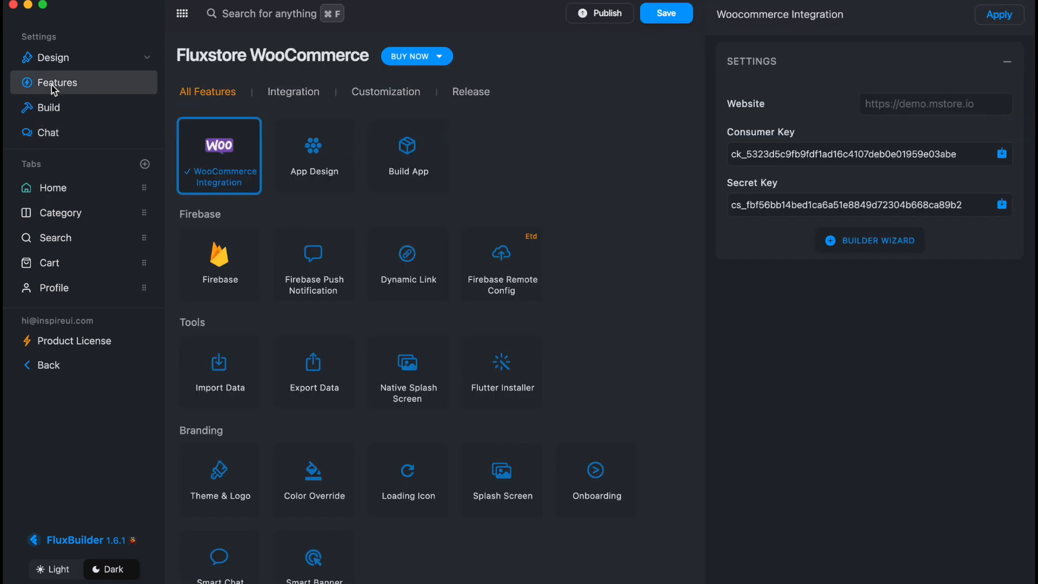
left_click(45, 136)
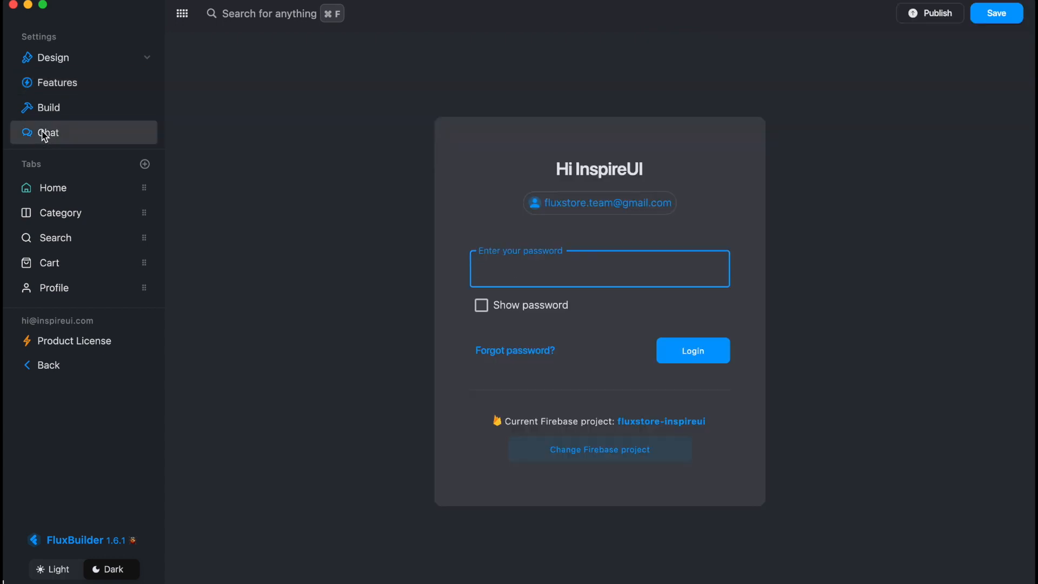